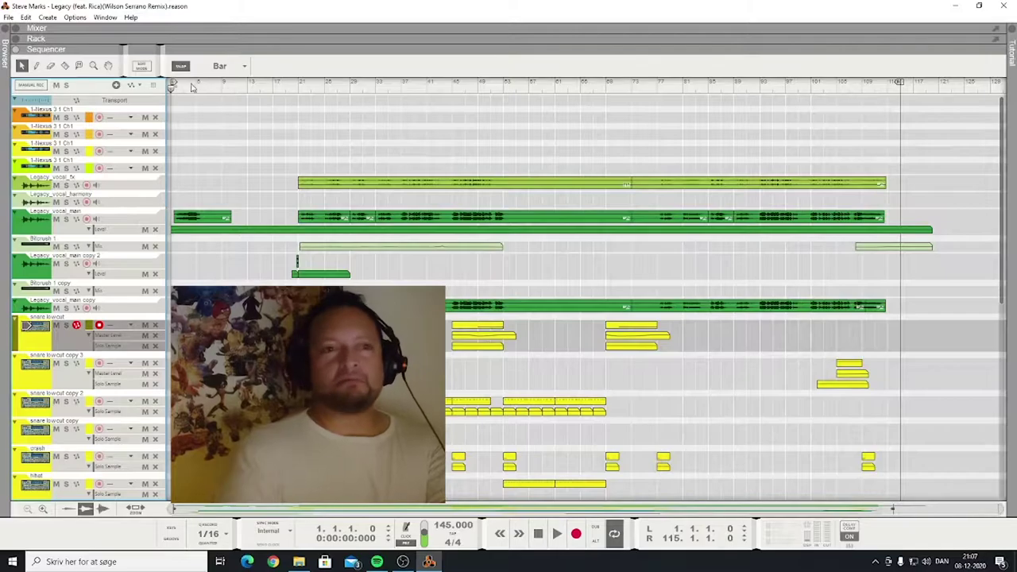
Solo Legacy_vocal_main and play it from bar 2, stopping near bar 6.
click(66, 219)
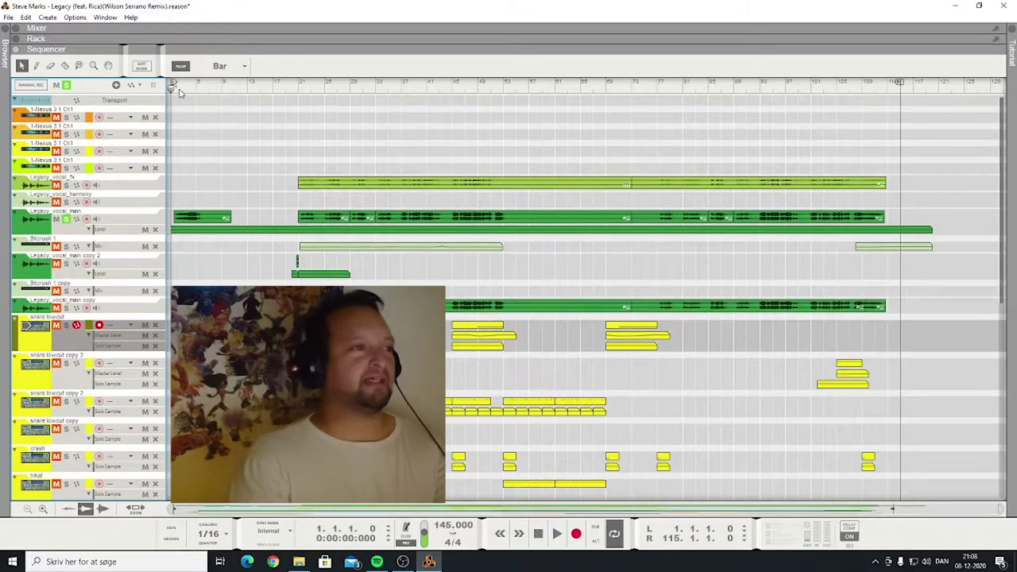
click(179, 89)
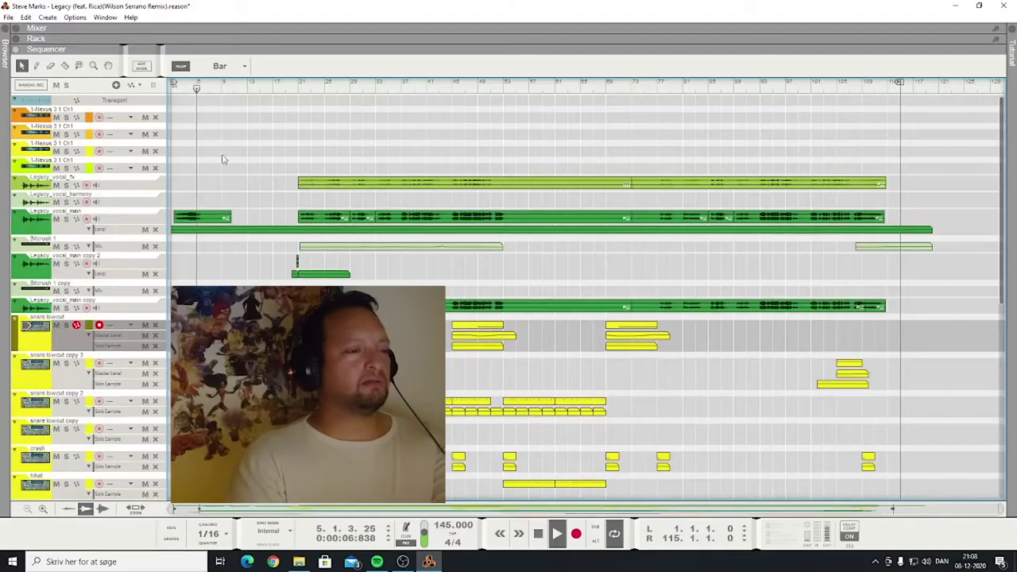
key(space)
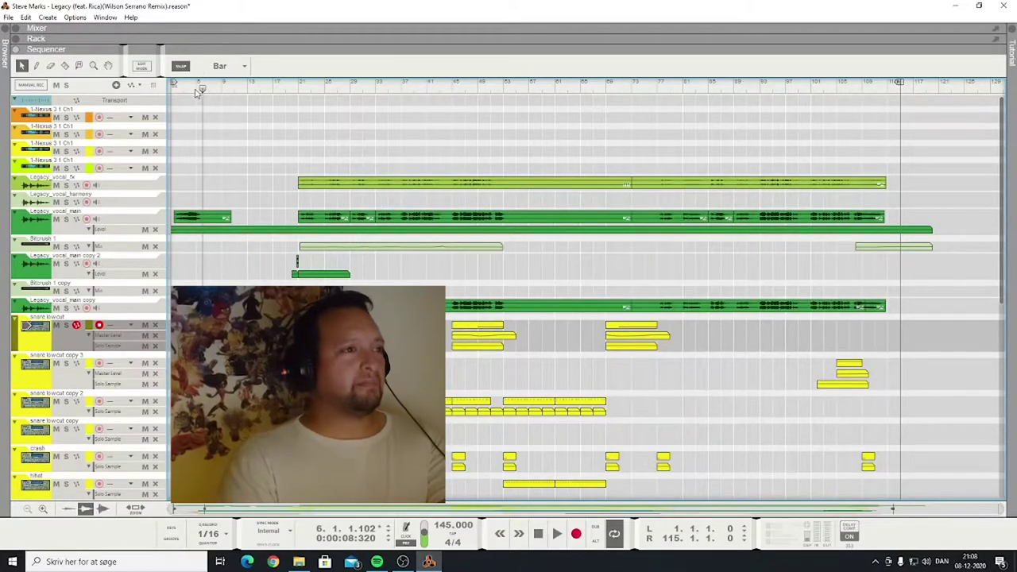
Solo the BA - Hard Mid EX synth and audition it in short play/stop bursts around bars 5–7.
scroll(71, 411, down, 5)
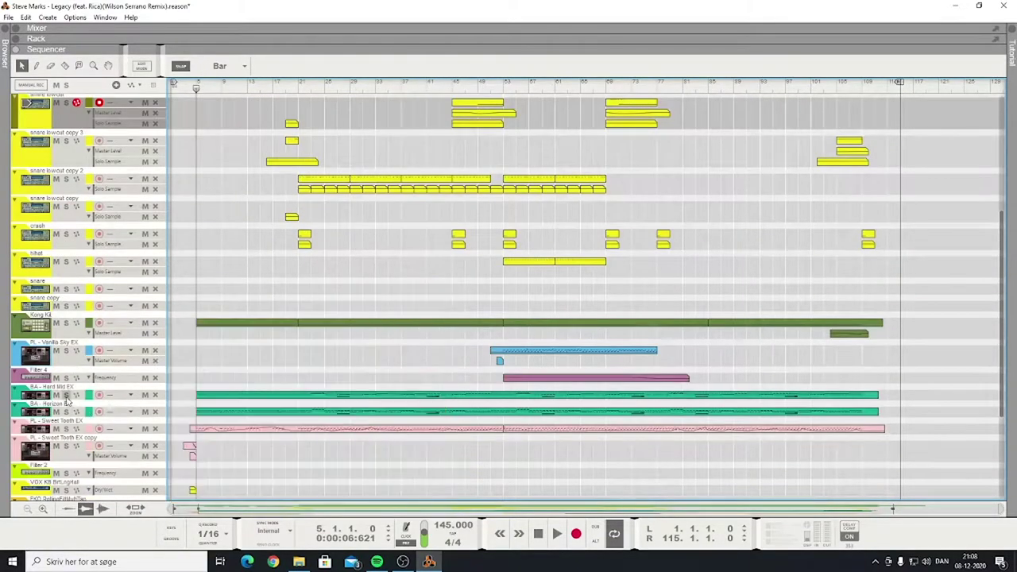
click(66, 395)
key(space)
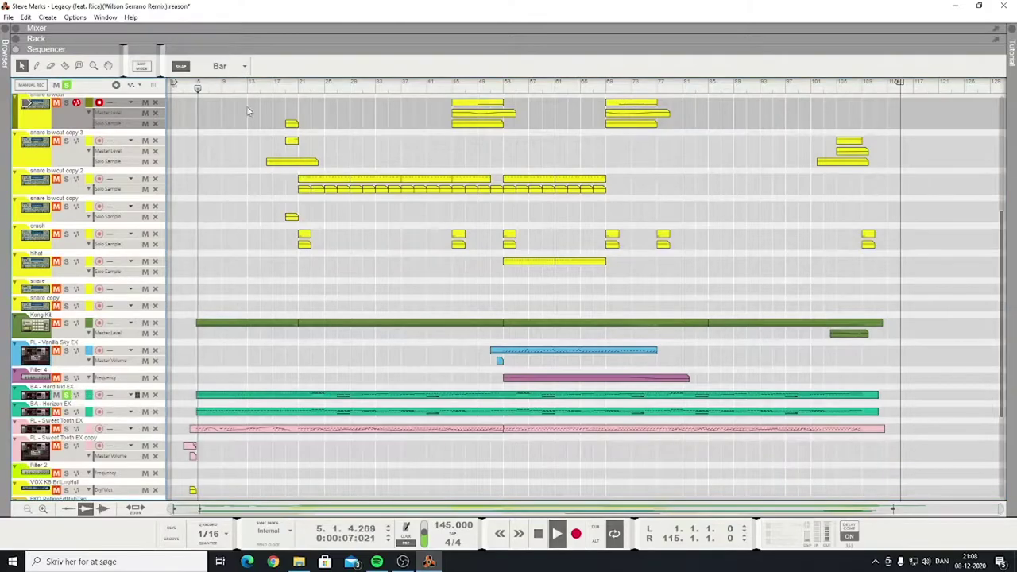
click(59, 390)
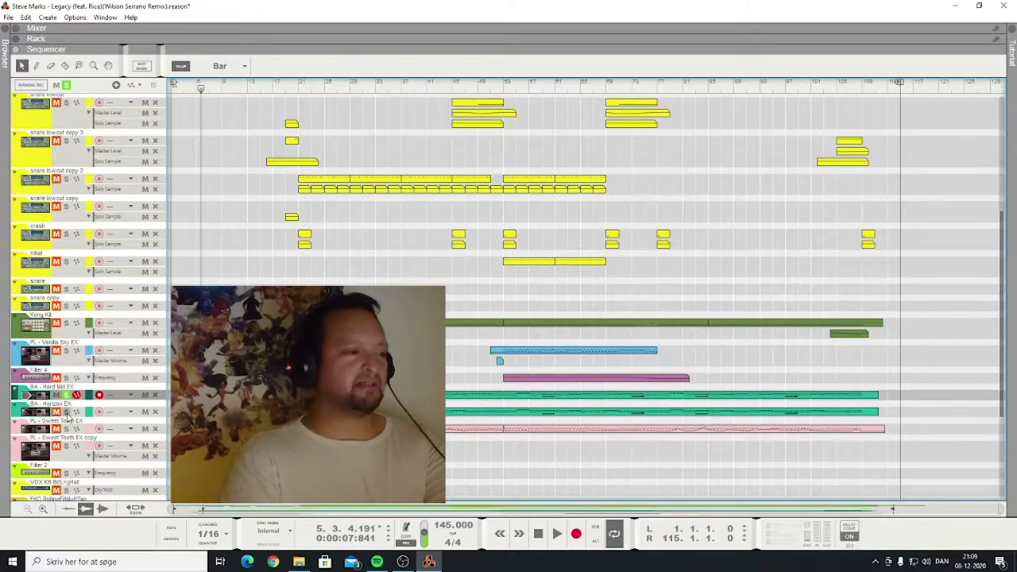
key(space)
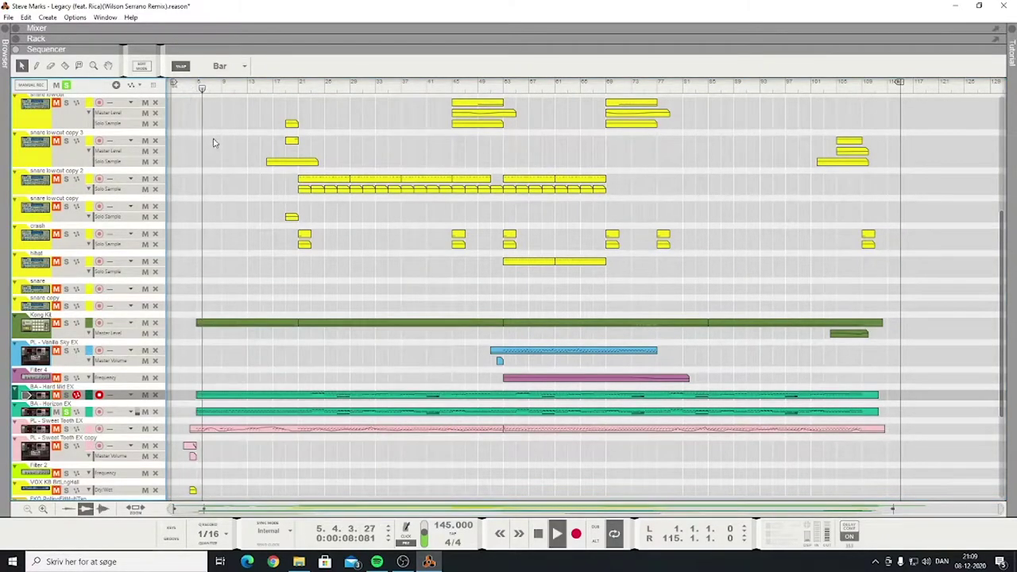
key(space)
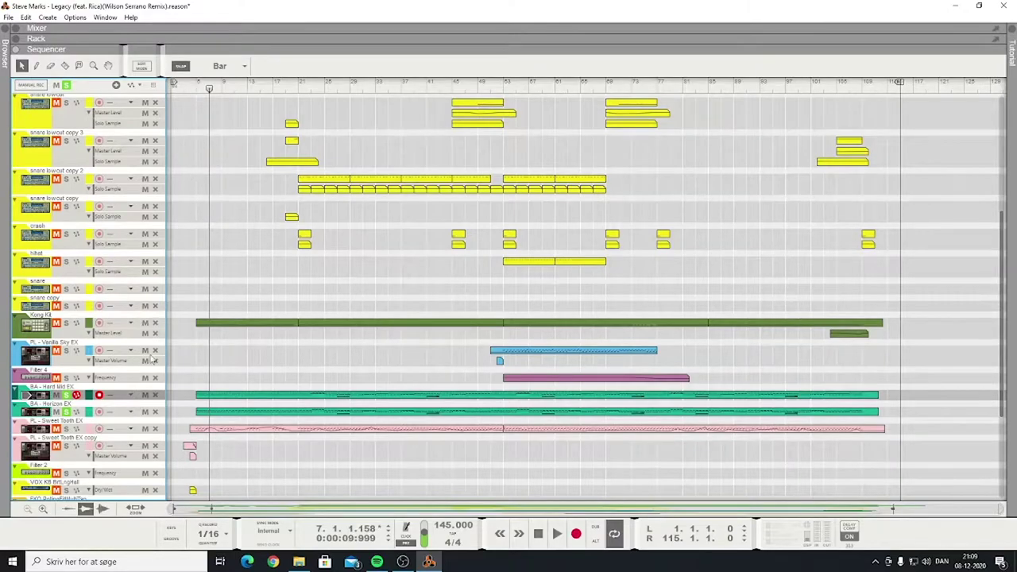
key(space)
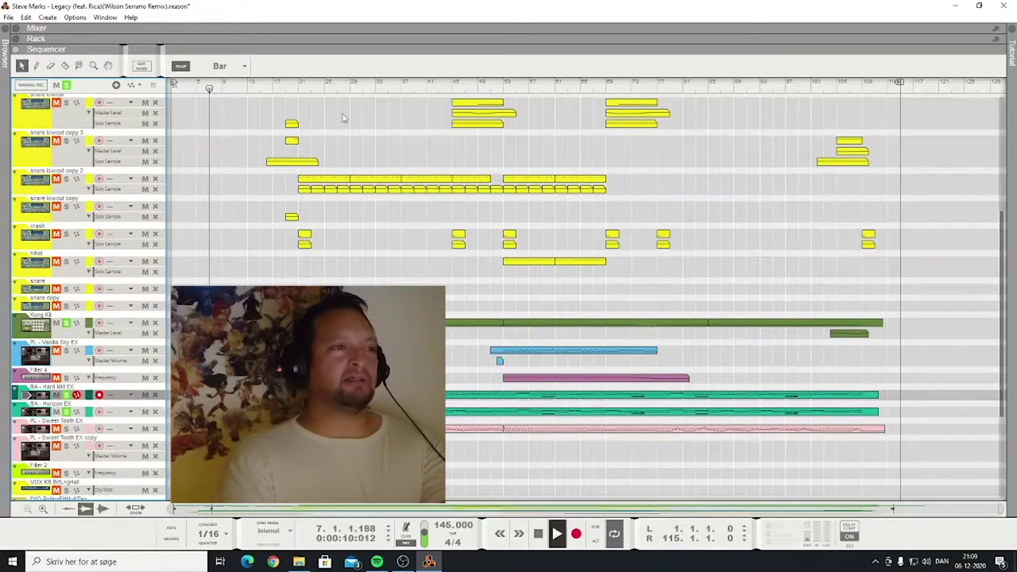
key(space)
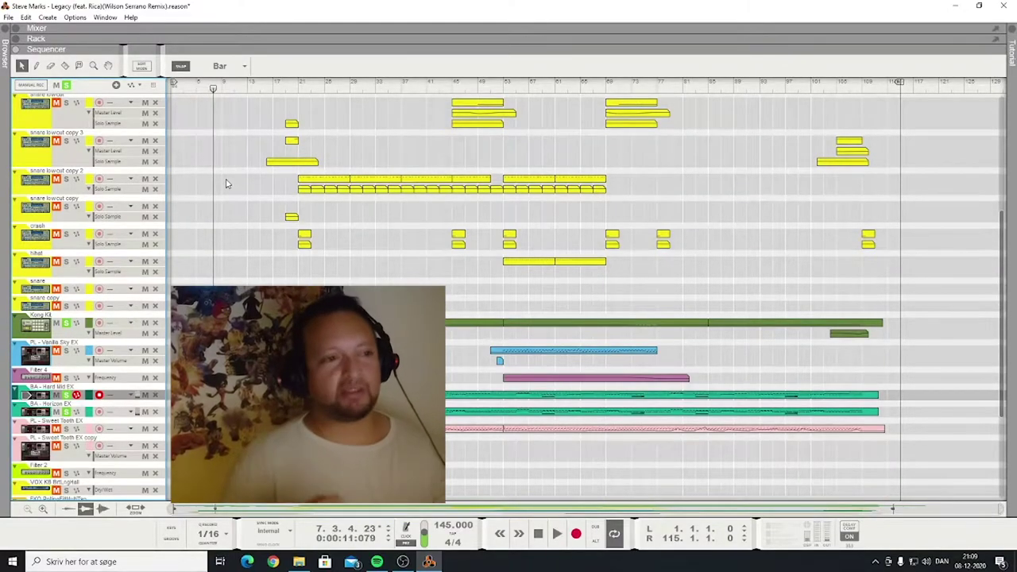
Briefly replay the arrangement, then stop it.
scroll(231, 191, up, 5)
key(space)
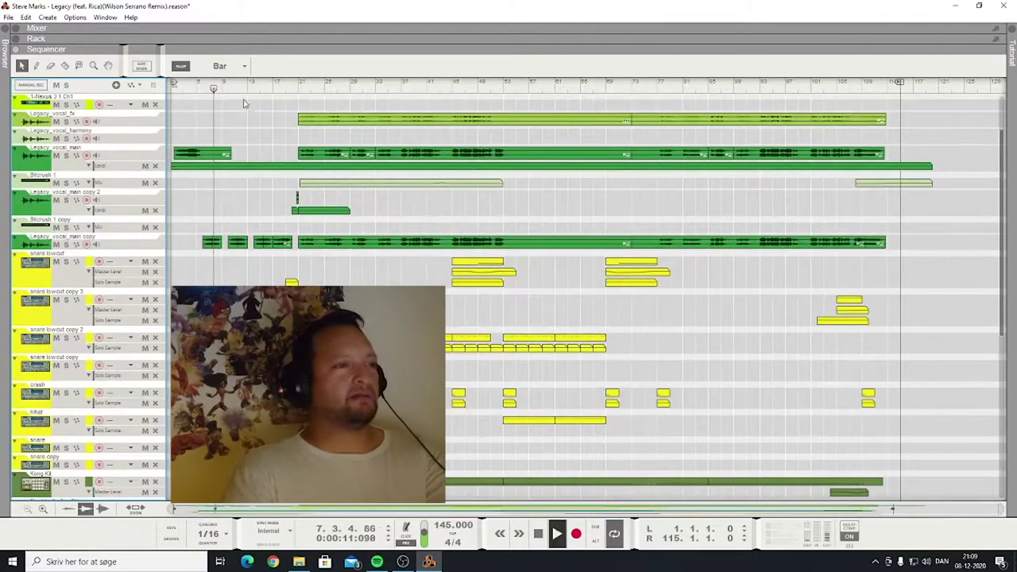
scroll(257, 220, down, 5)
scroll(260, 276, down, 3)
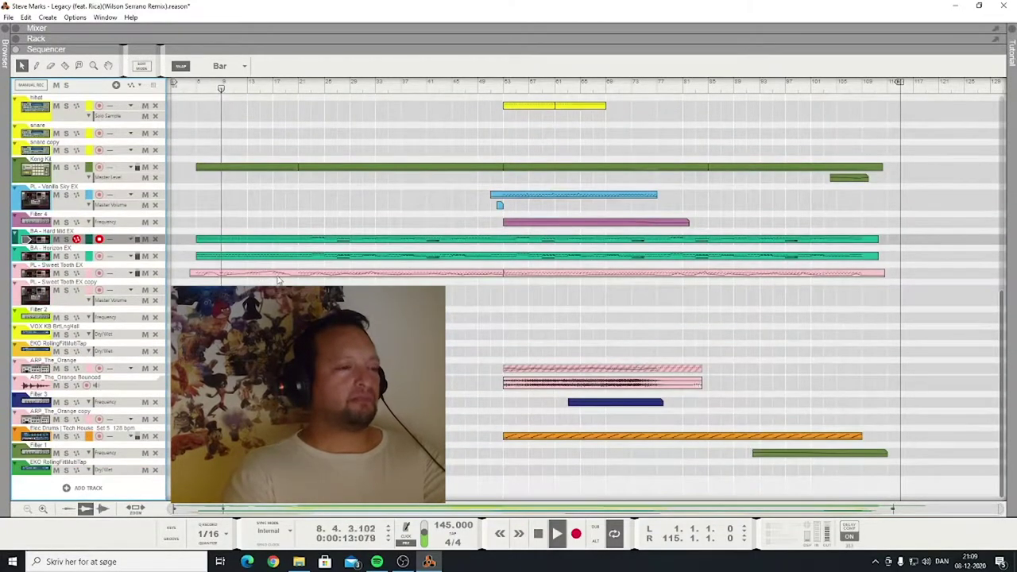
key(space)
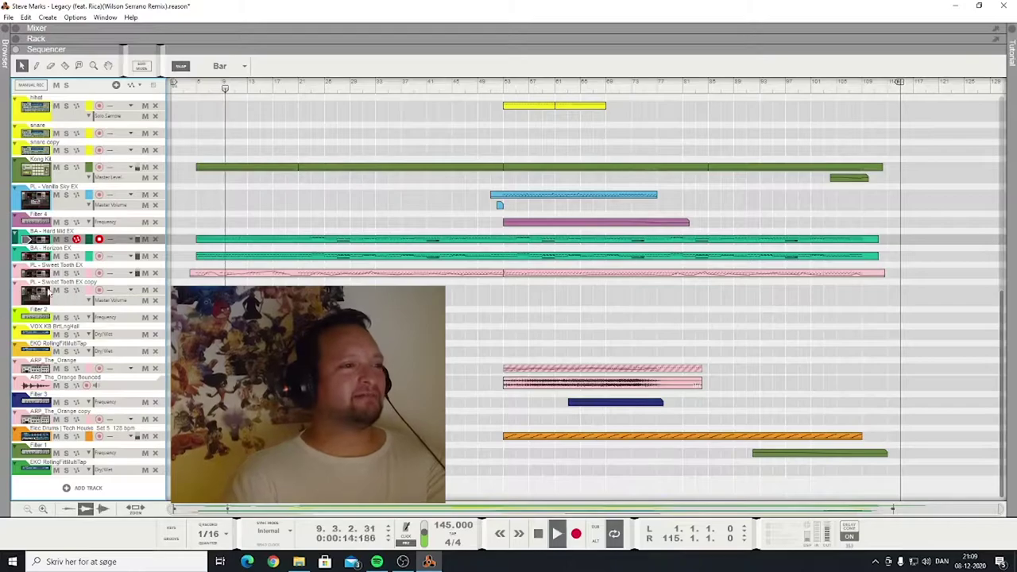
Solo Elec Drums and play from bar 14, stopping at bar 21.
click(253, 83)
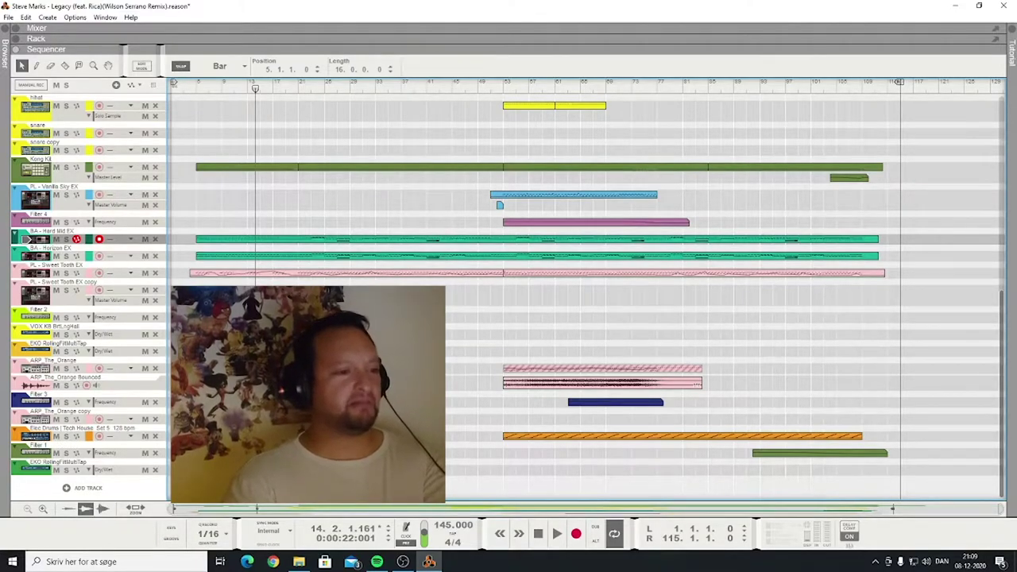
click(66, 436)
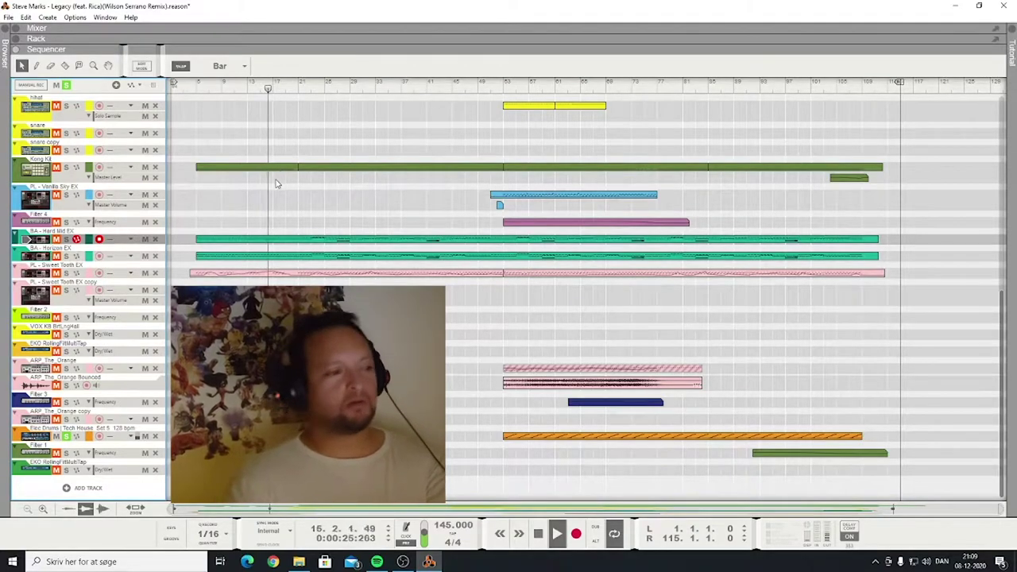
key(space)
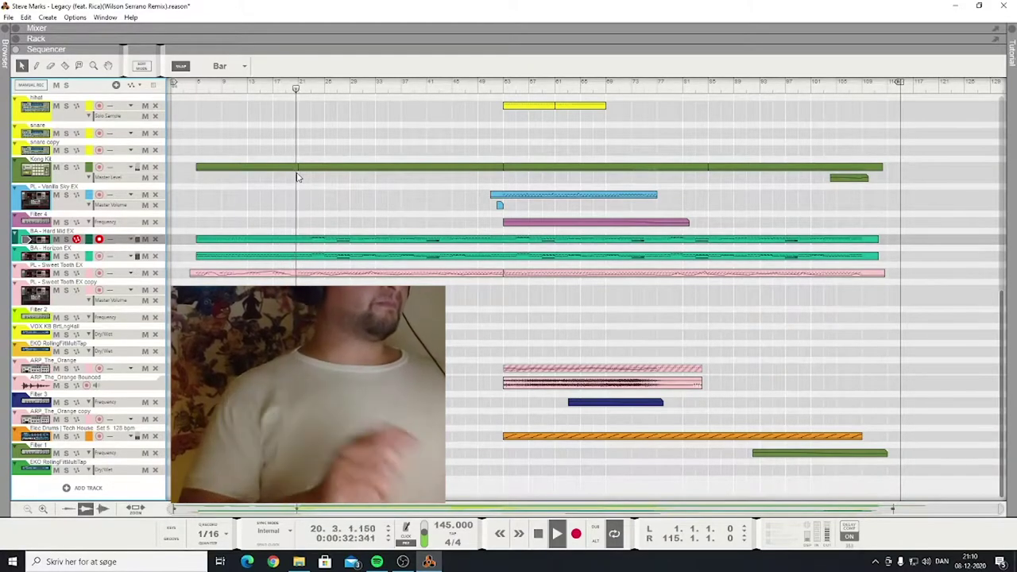
key(space)
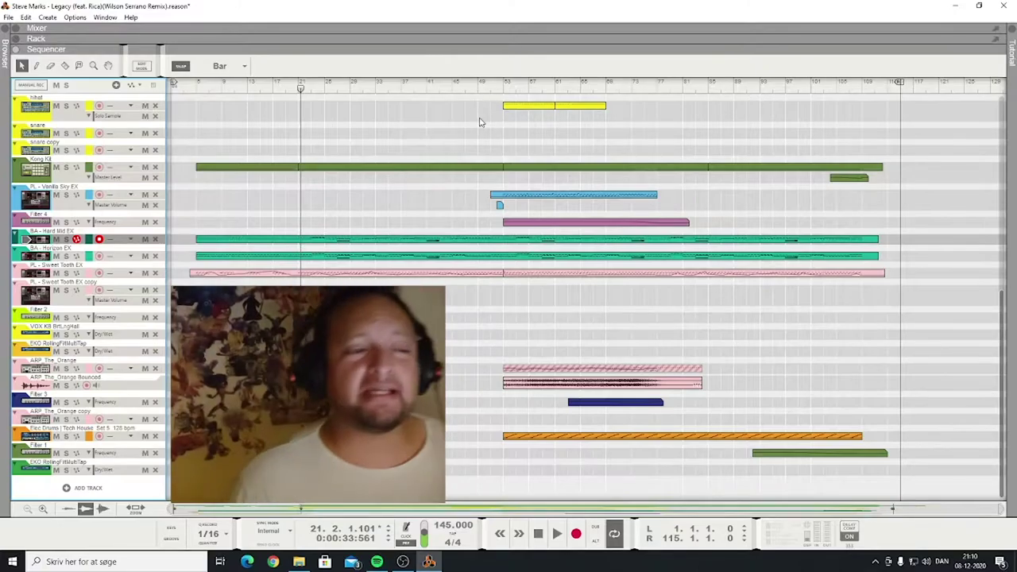
scroll(389, 254, up, 3)
Set the left locator to bar 21 and audition Legacy_vocal_main copy solo from there.
scroll(346, 251, up, 4)
scroll(346, 251, up, 1)
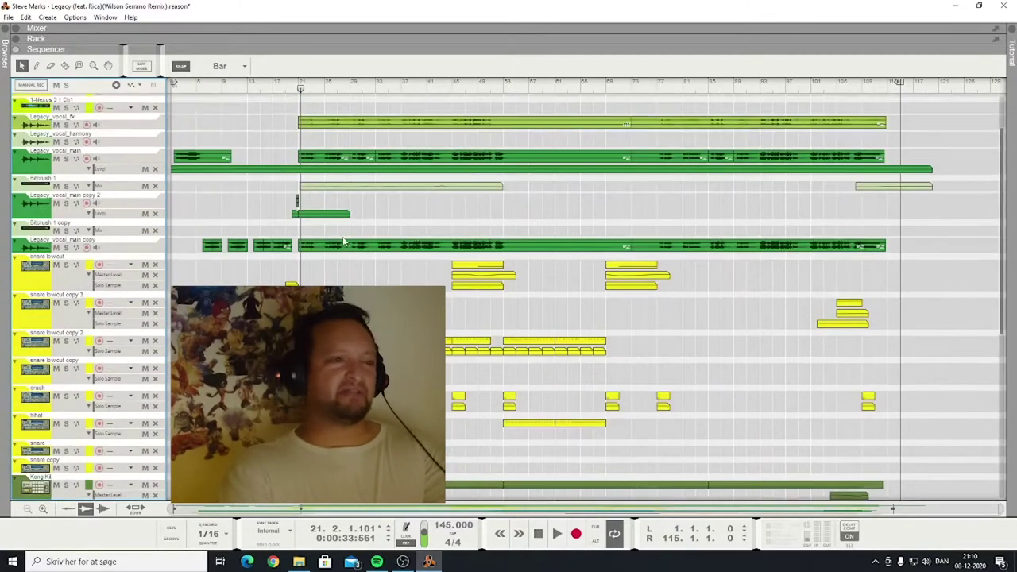
click(299, 90)
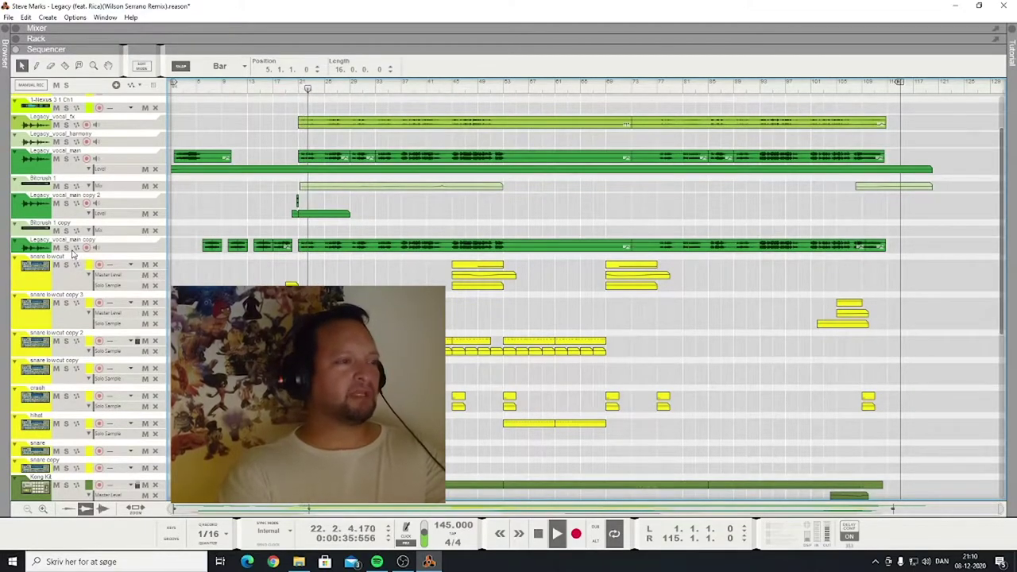
key(space)
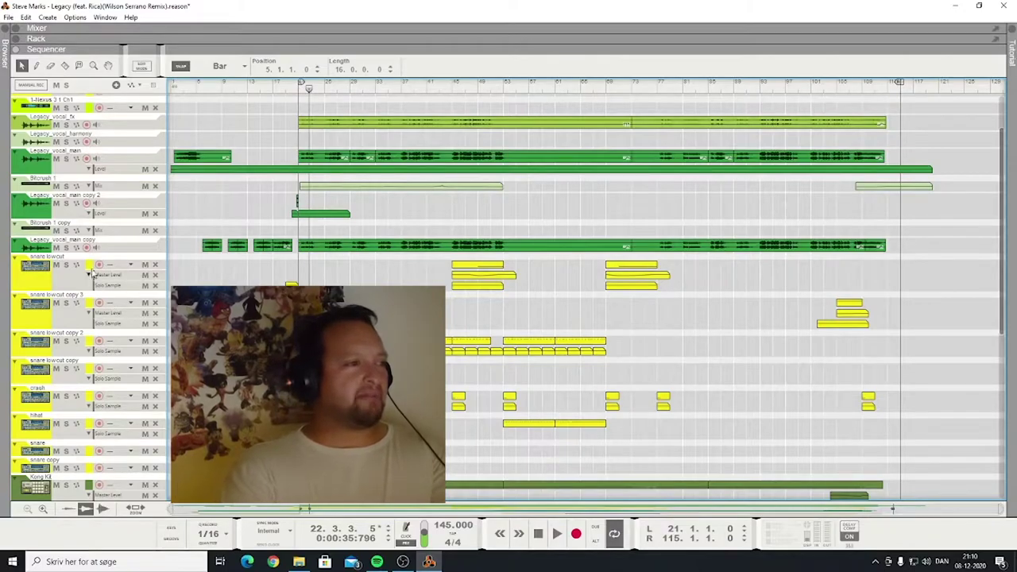
click(67, 248)
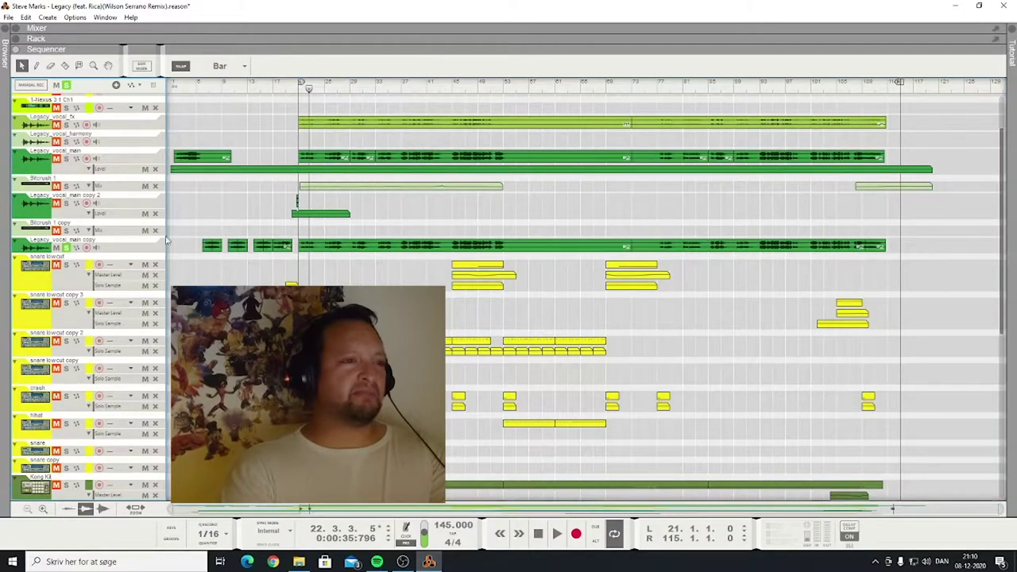
click(299, 89)
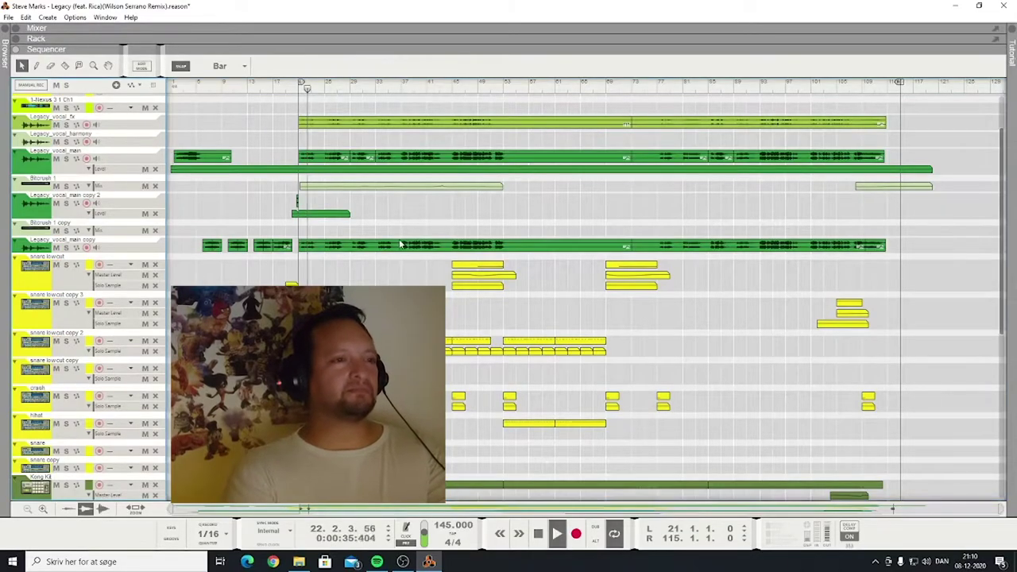
key(space)
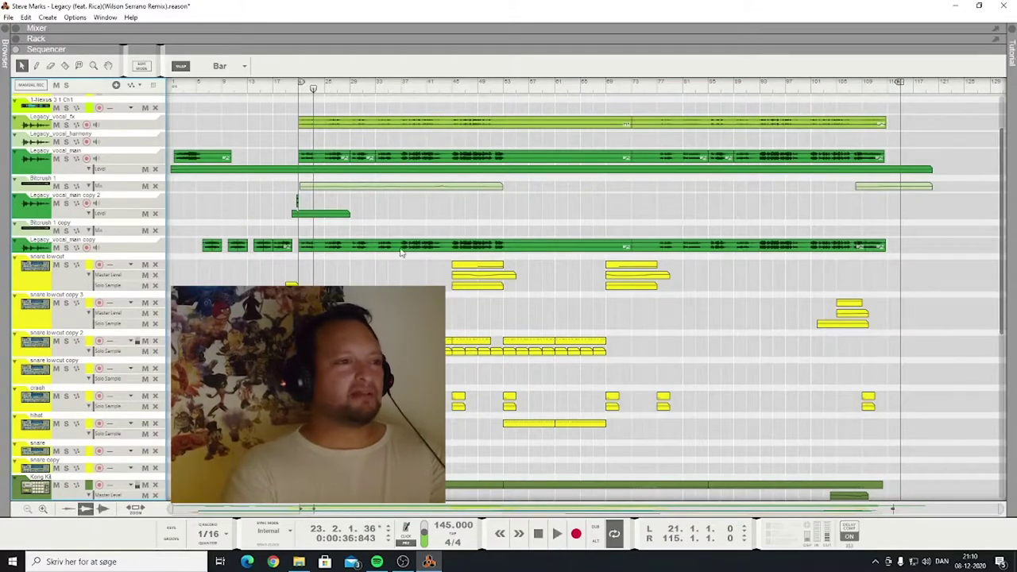
Play the song from bar 42 onward.
scroll(312, 283, down, 5)
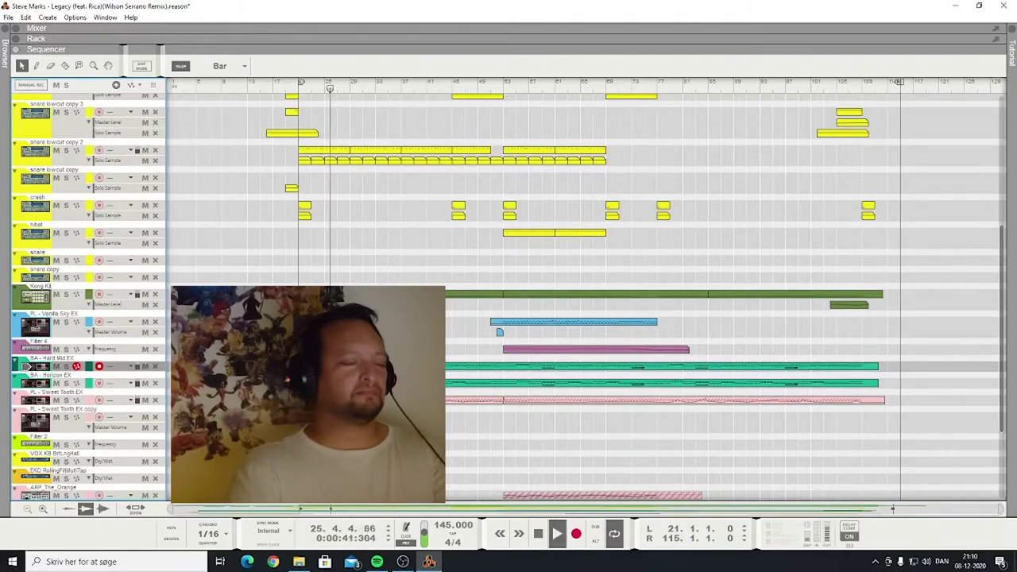
click(433, 277)
scroll(445, 190, up, 5)
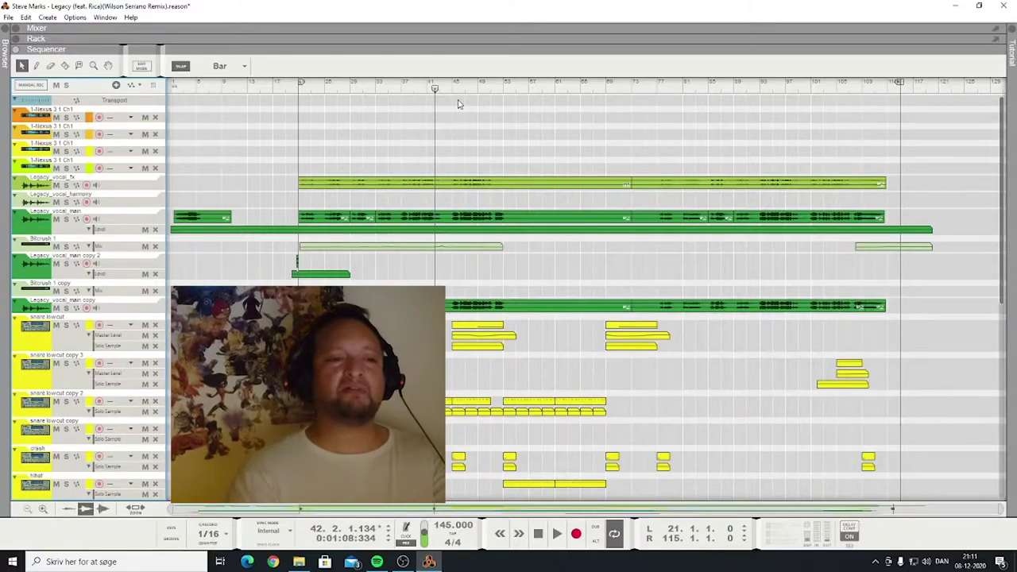
key(space)
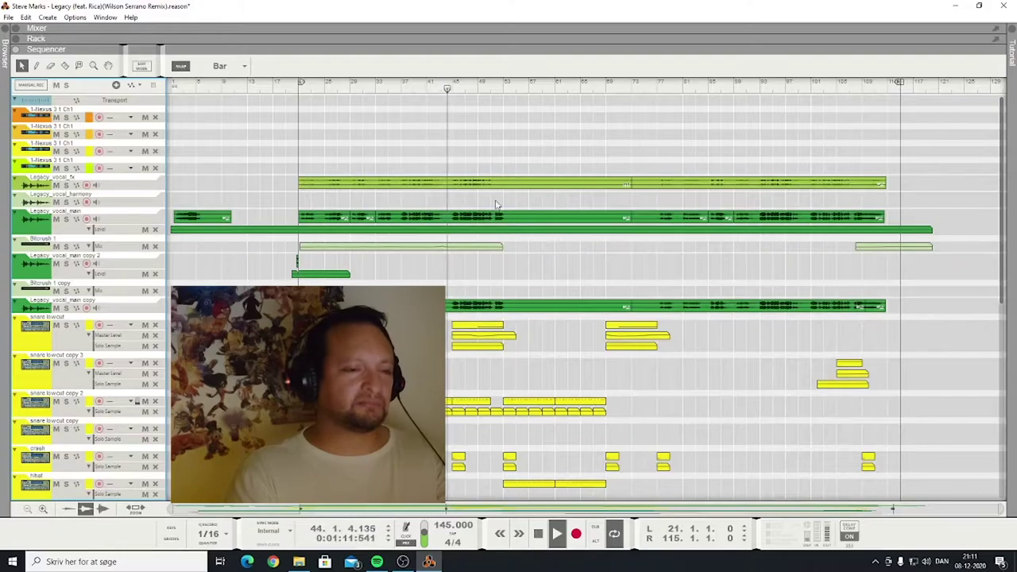
scroll(481, 345, down, 5)
scroll(489, 361, down, 5)
scroll(487, 354, up, 5)
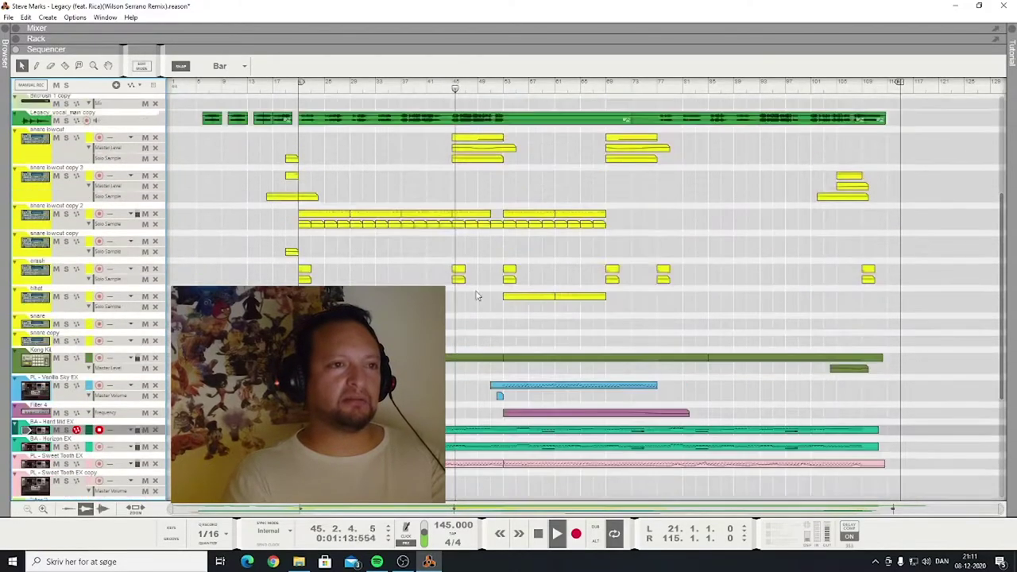
scroll(476, 297, up, 5)
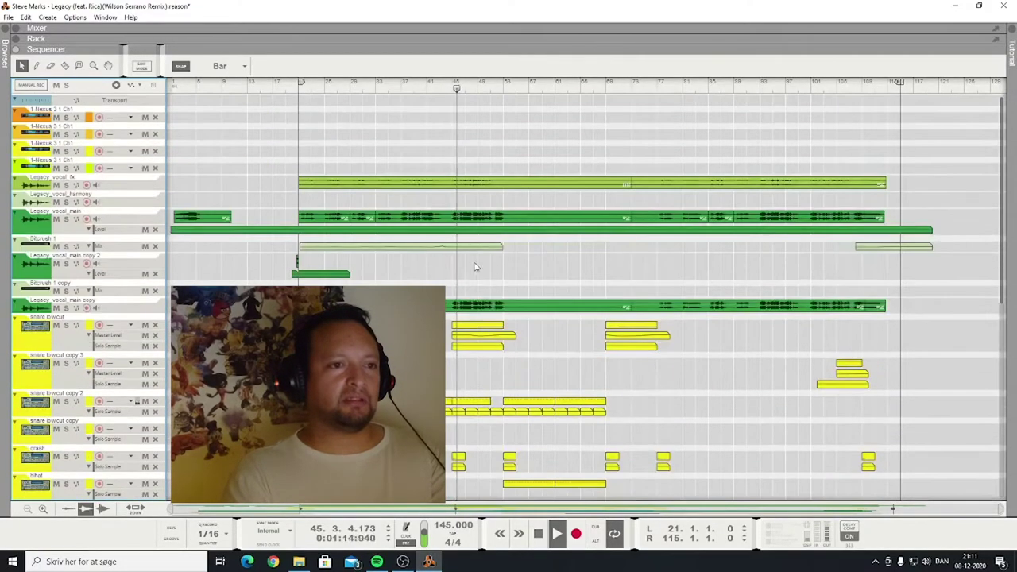
Solo snare lowcut, jump between bars 45 and 52, and set the left locator to bar 53.
click(67, 325)
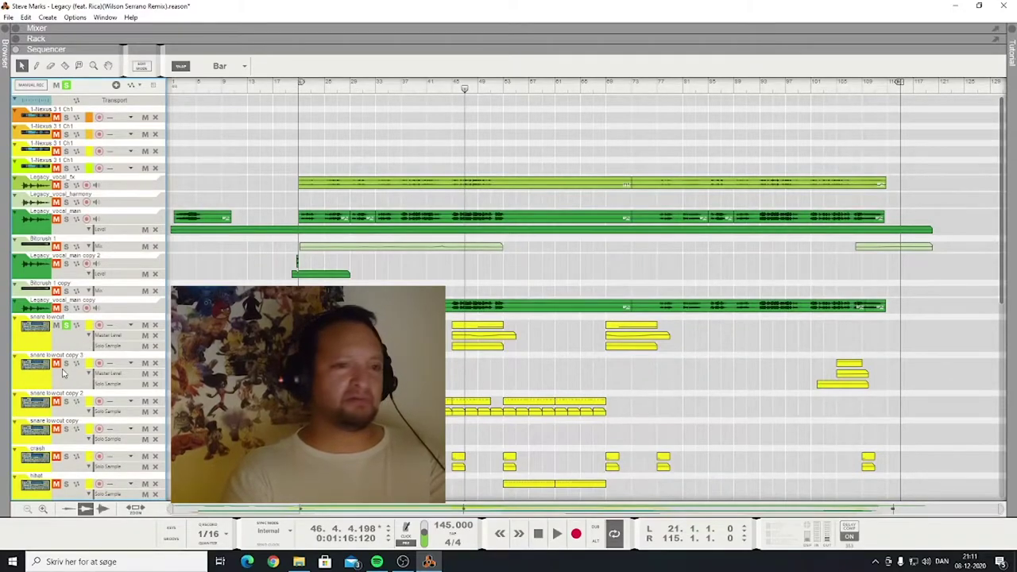
click(476, 89)
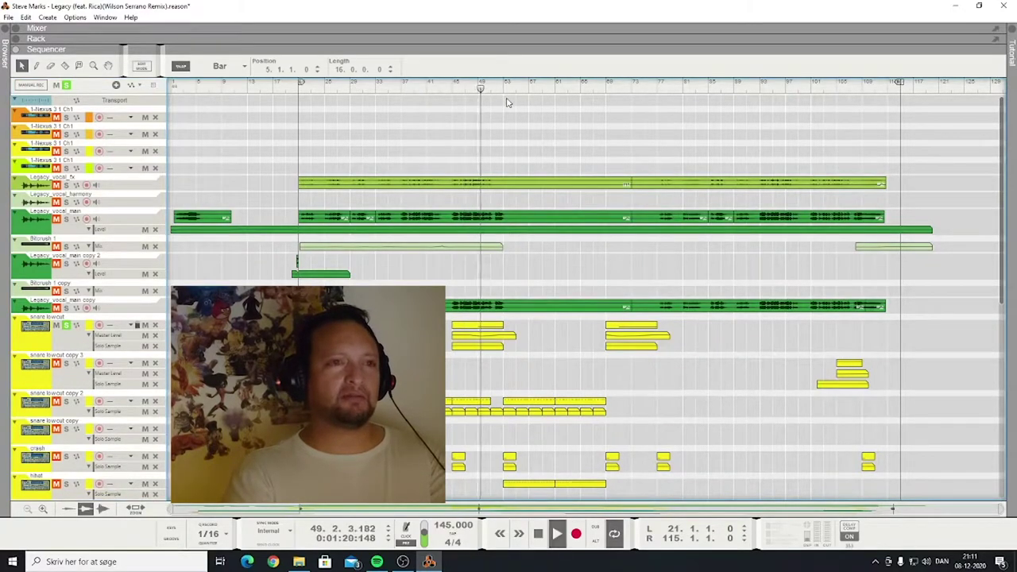
click(497, 91)
click(452, 90)
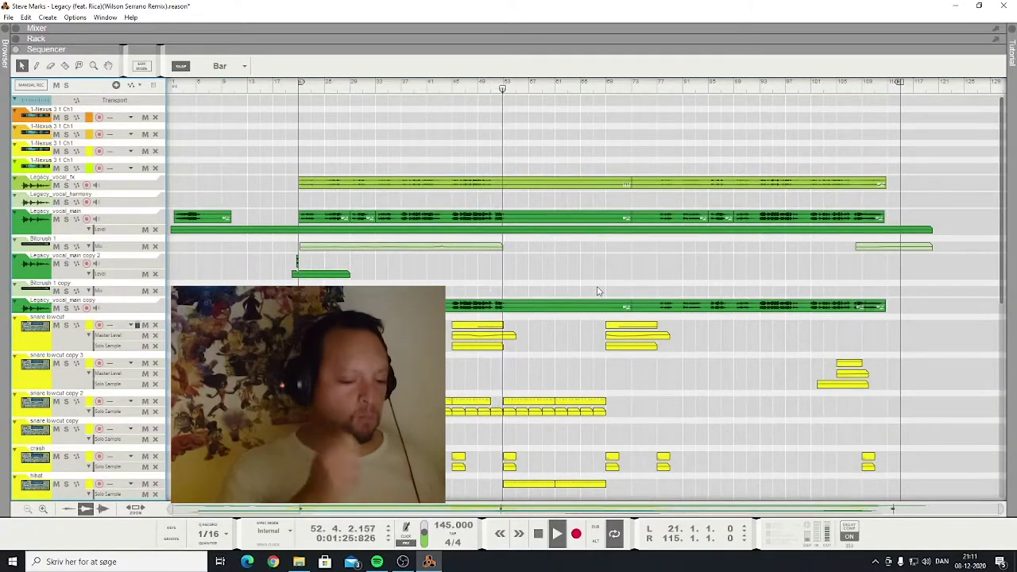
alt+click(502, 93)
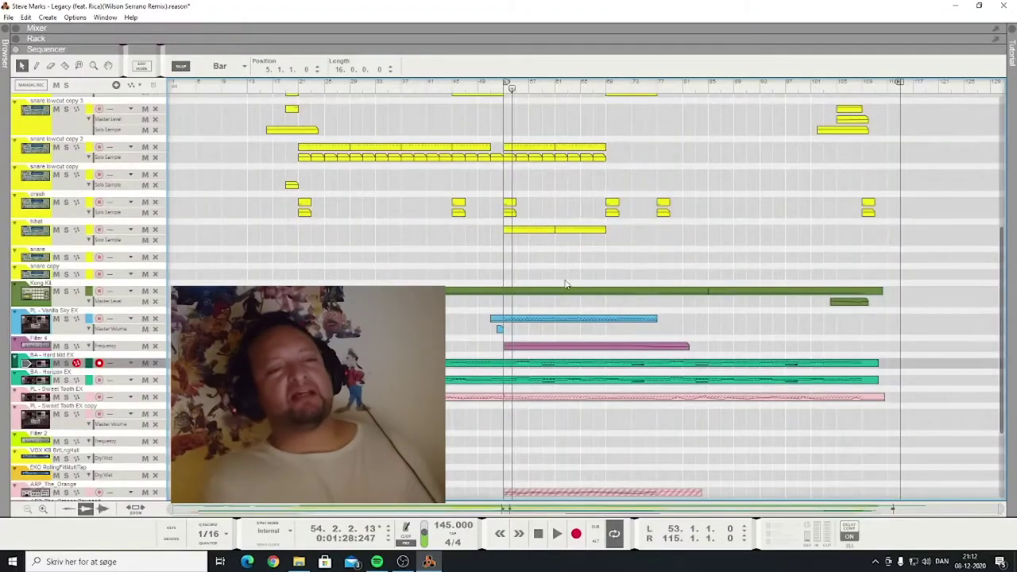
Solo PL - Vanilla Sky EX and ARP_The_Orange Bounced together and listen.
click(67, 318)
scroll(70, 429, down, 5)
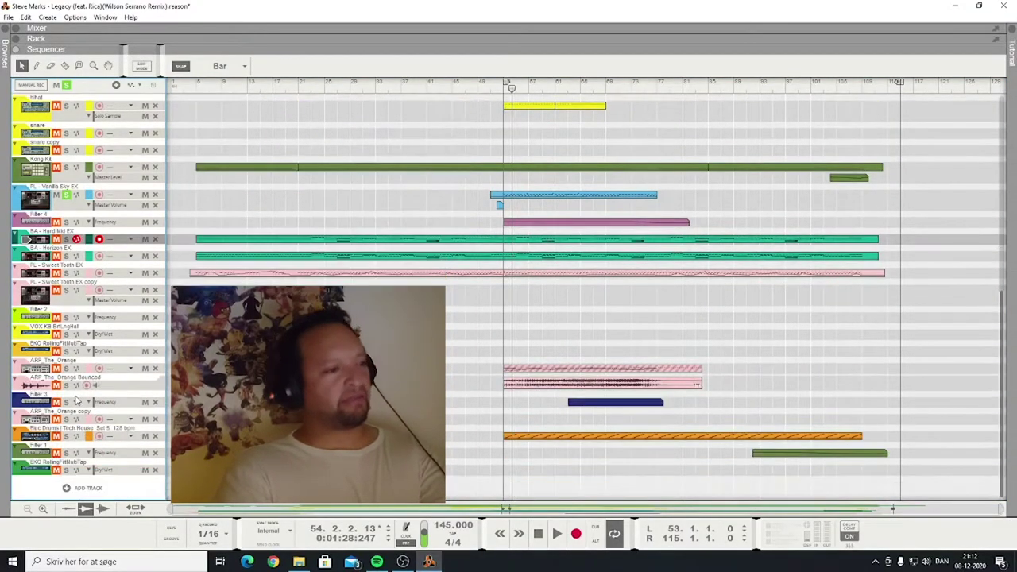
click(66, 385)
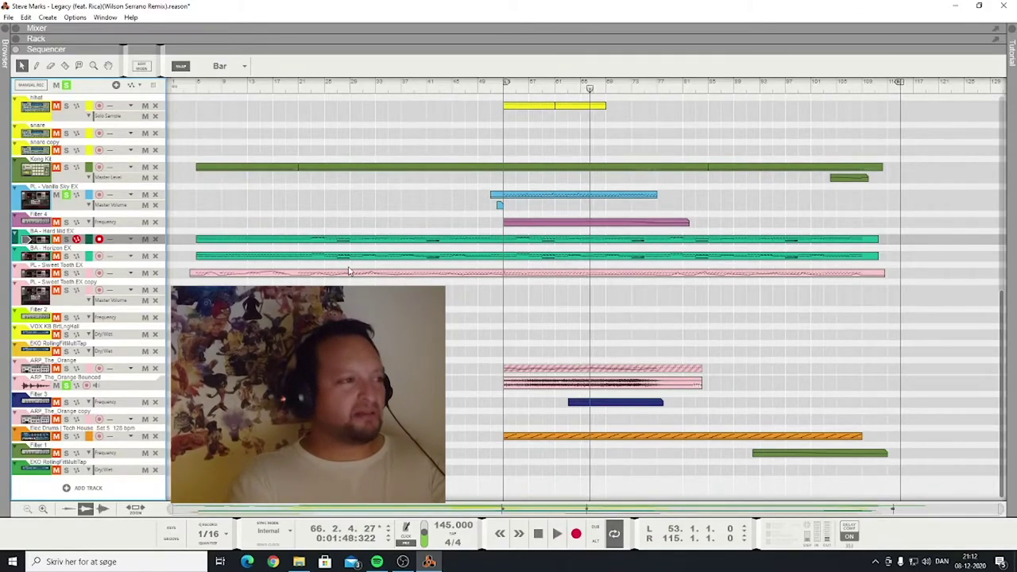
Clear all solos and play the full mix from bar 53, skipping ahead to bar 70.
click(66, 85)
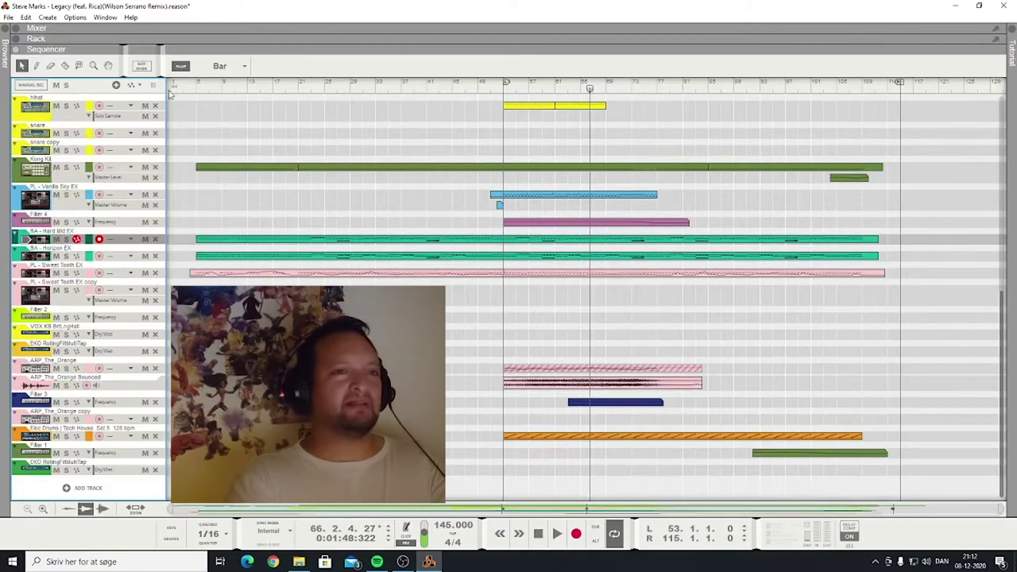
click(504, 87)
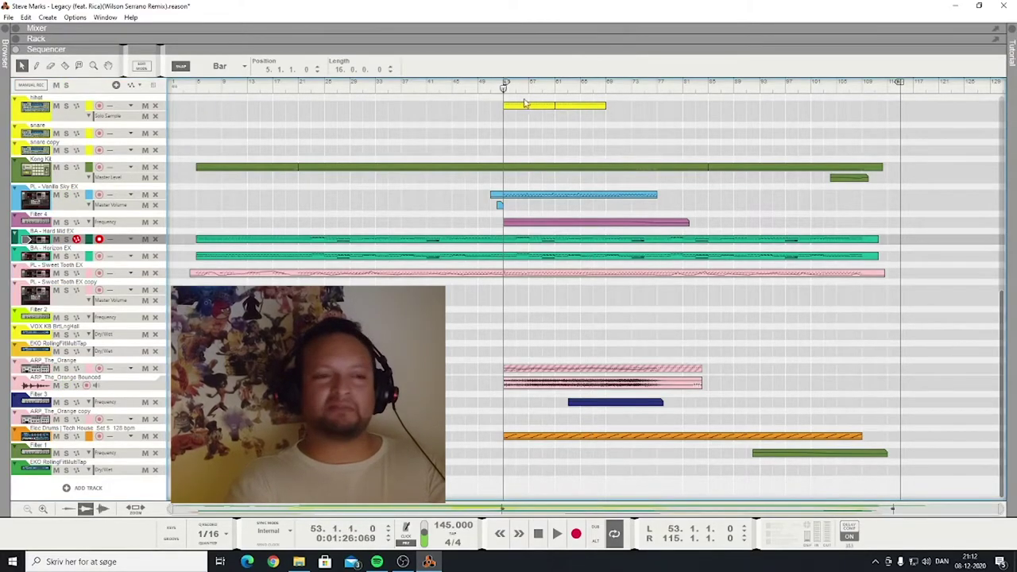
key(space)
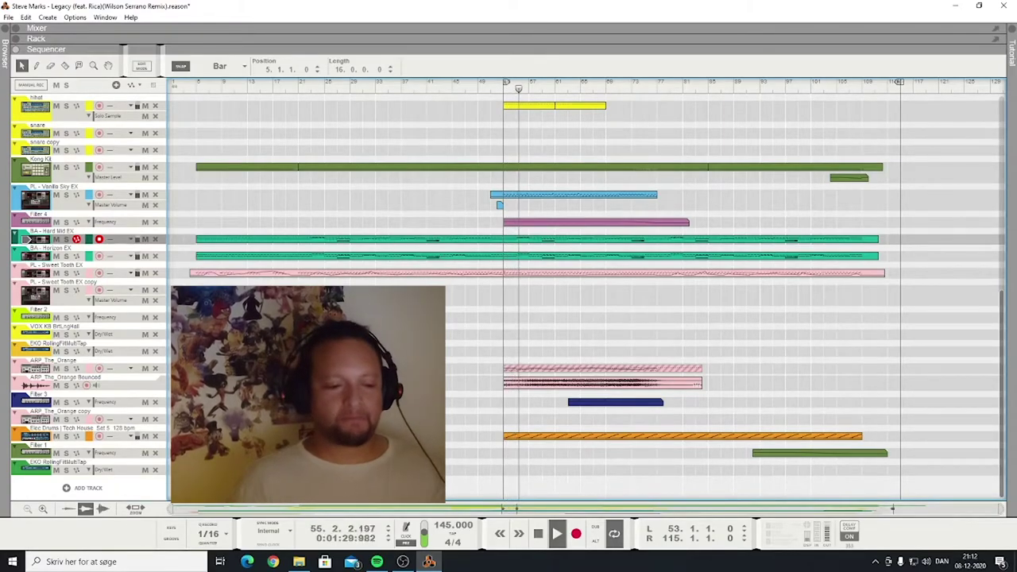
click(608, 82)
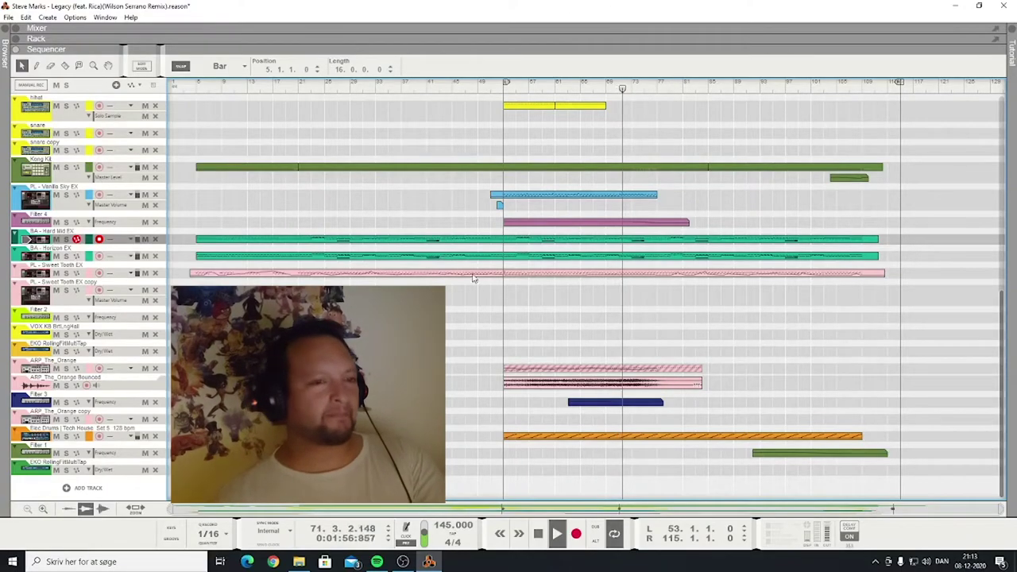
scroll(633, 335, up, 5)
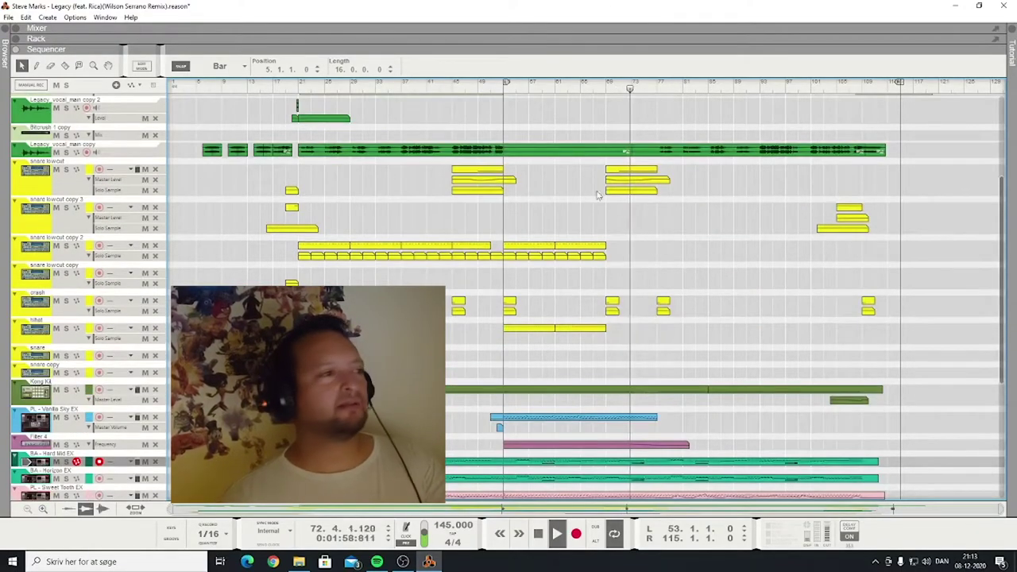
Briefly solo and then unsolo snare lowcut while the full mix plays.
click(66, 169)
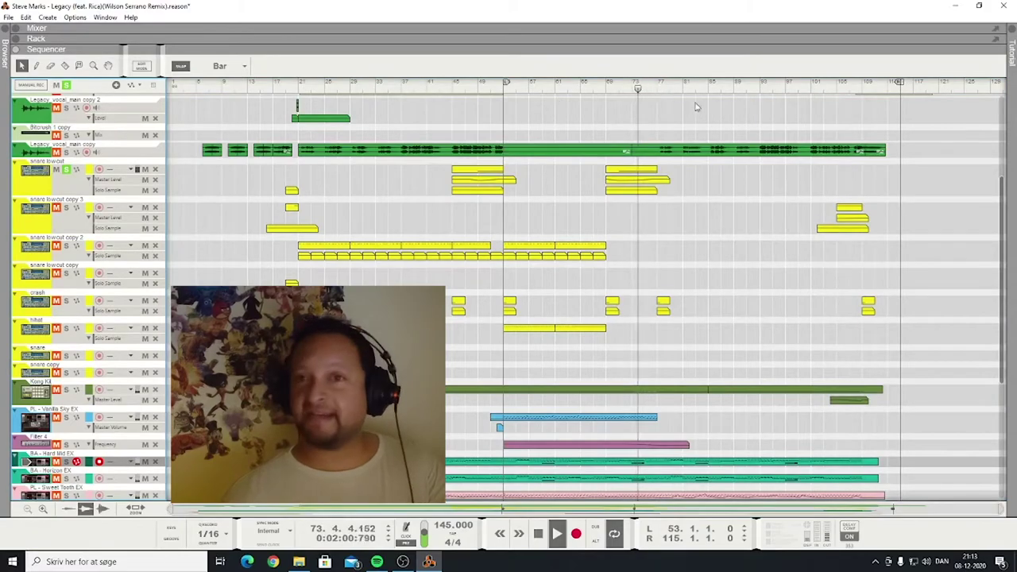
click(66, 170)
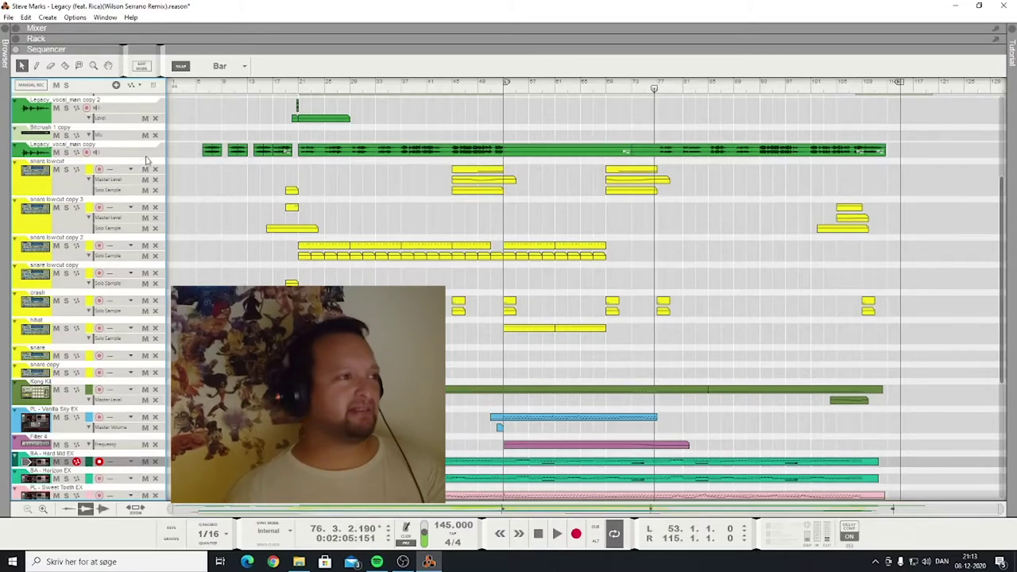
scroll(146, 162, up, 2)
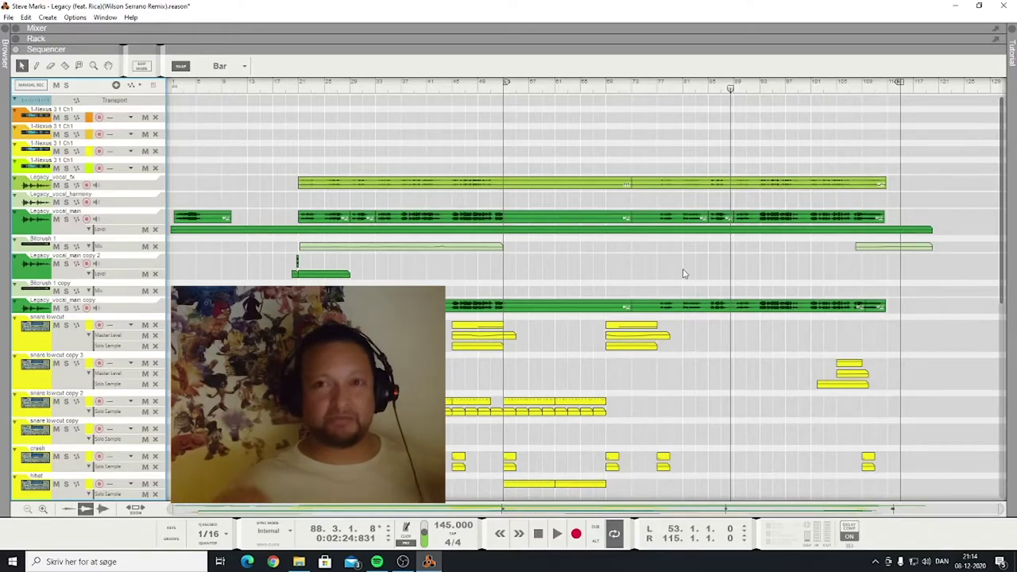
Play from bar 94, then solo and audition Legacy_vocal_main, stopping near bar 99.
click(767, 83)
key(space)
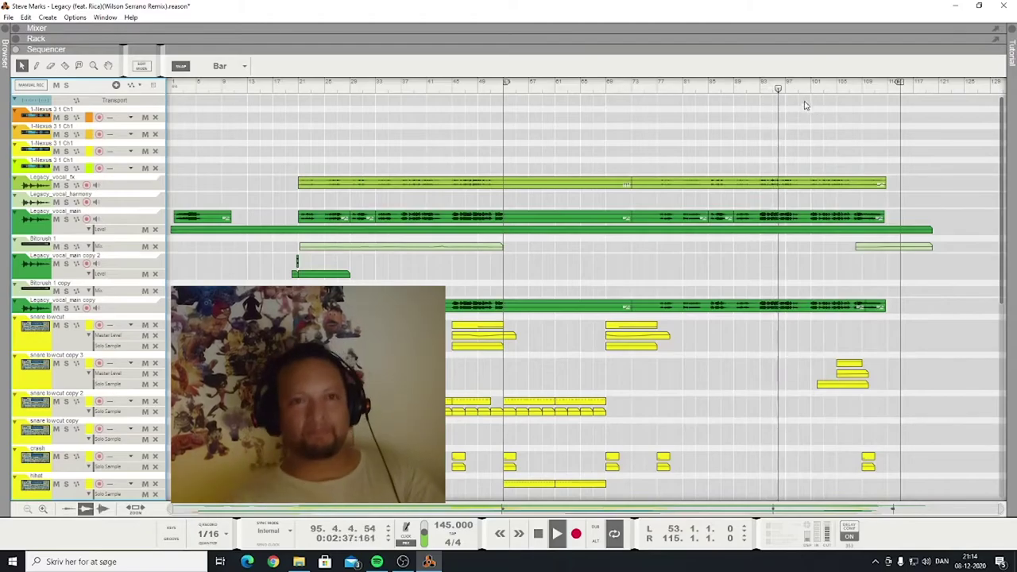
key(space)
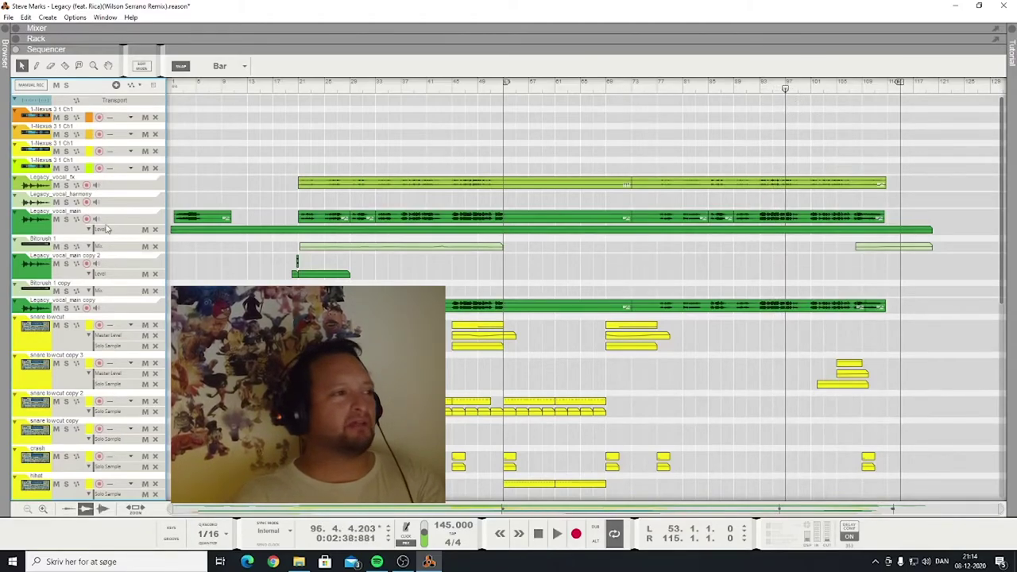
click(66, 218)
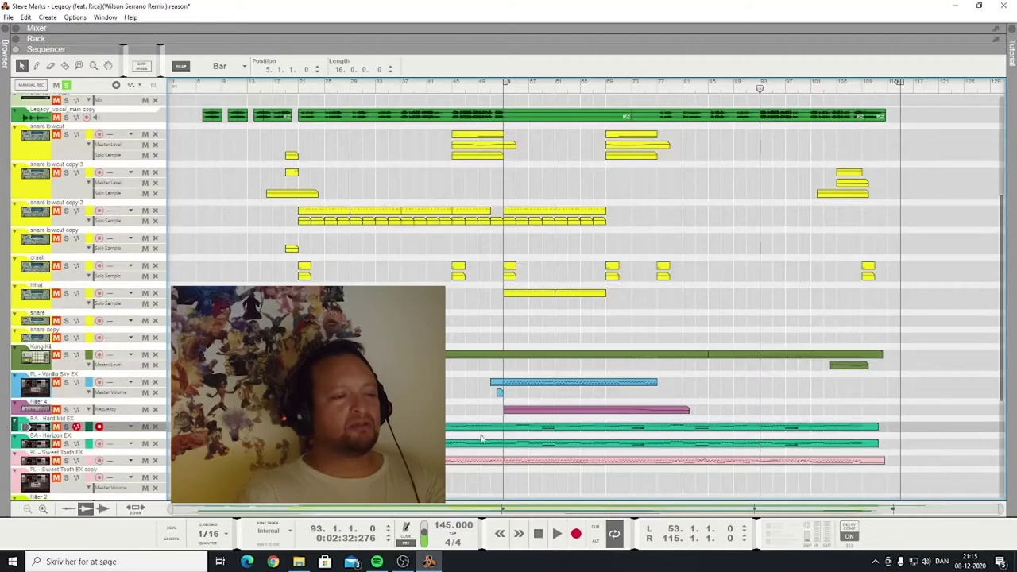
scroll(622, 99, up, 5)
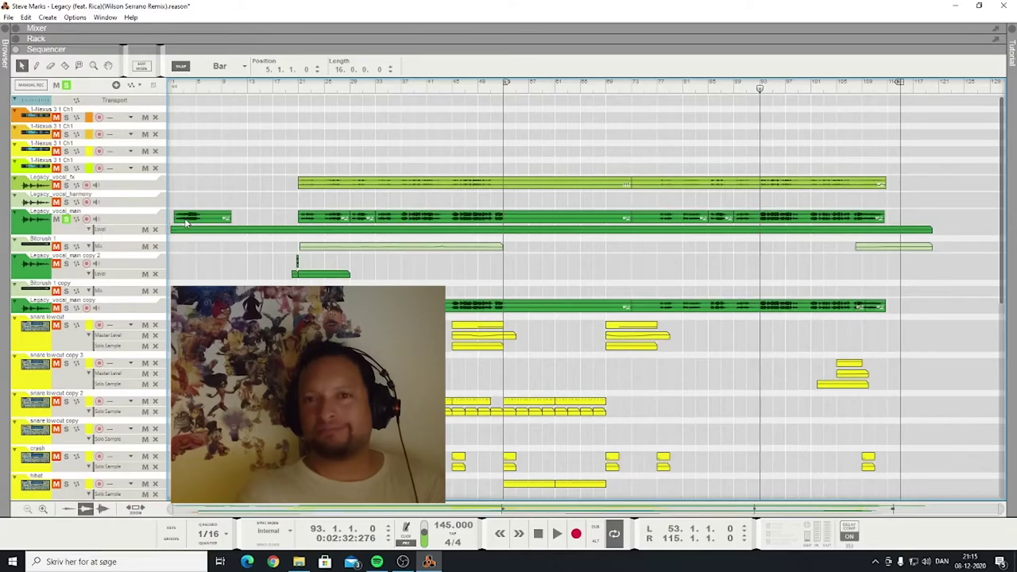
scroll(826, 270, down, 5)
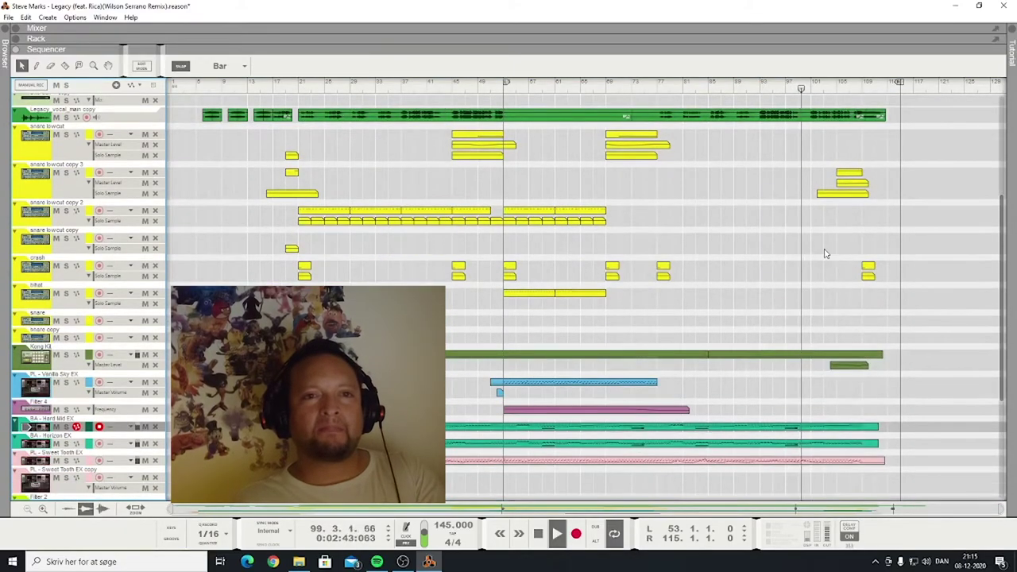
scroll(826, 251, up, 3)
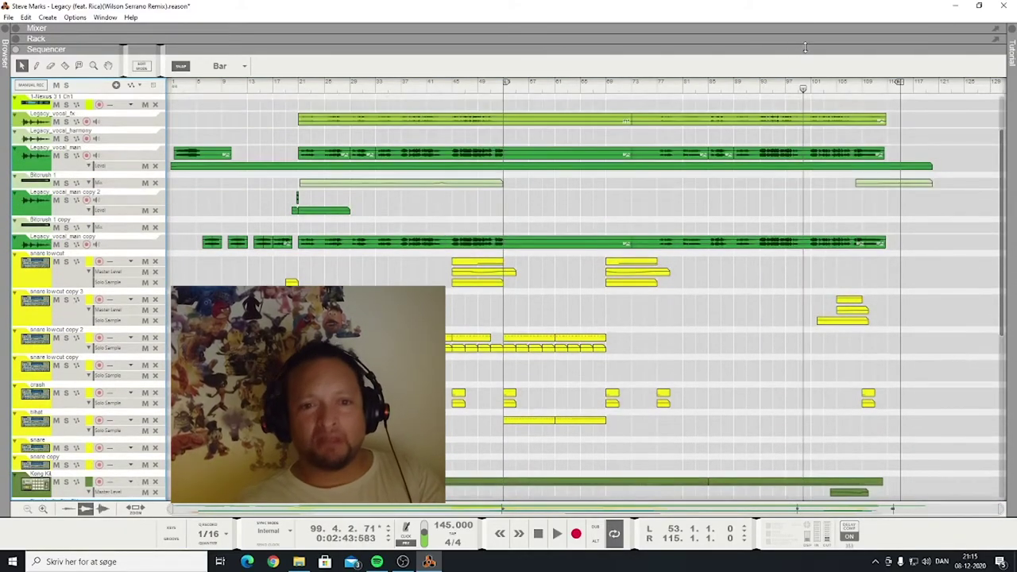
scroll(851, 286, down, 4)
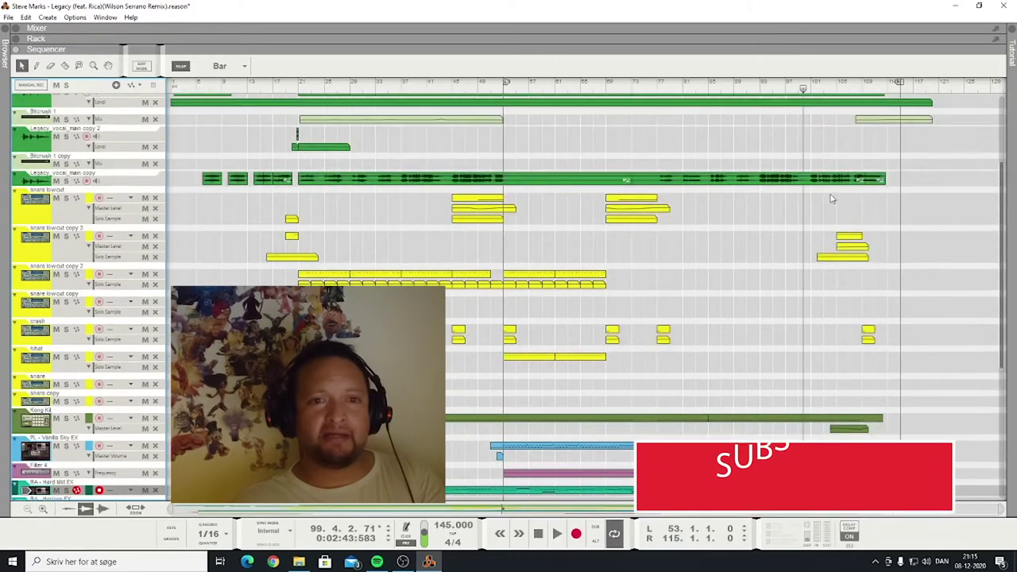
Inspect the bar-105 snare lowcut copy 3 clip in the note editor, then move to bar 104.
double_click(846, 238)
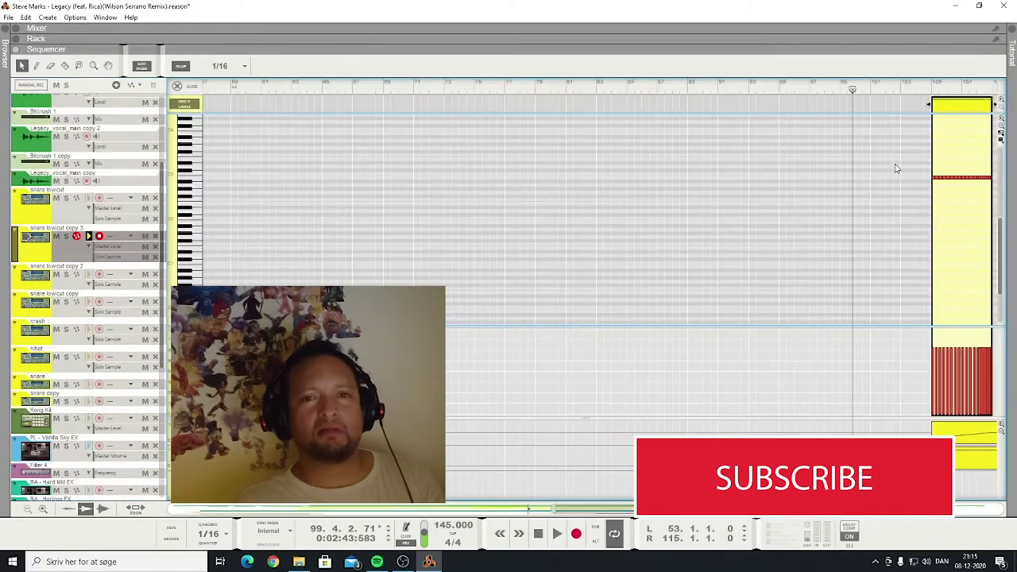
double_click(953, 183)
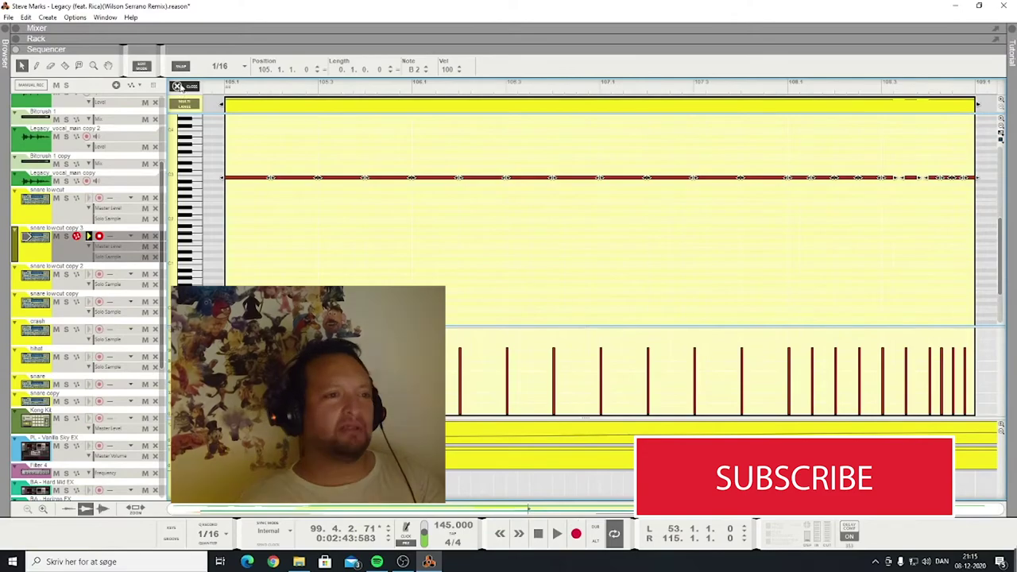
click(176, 85)
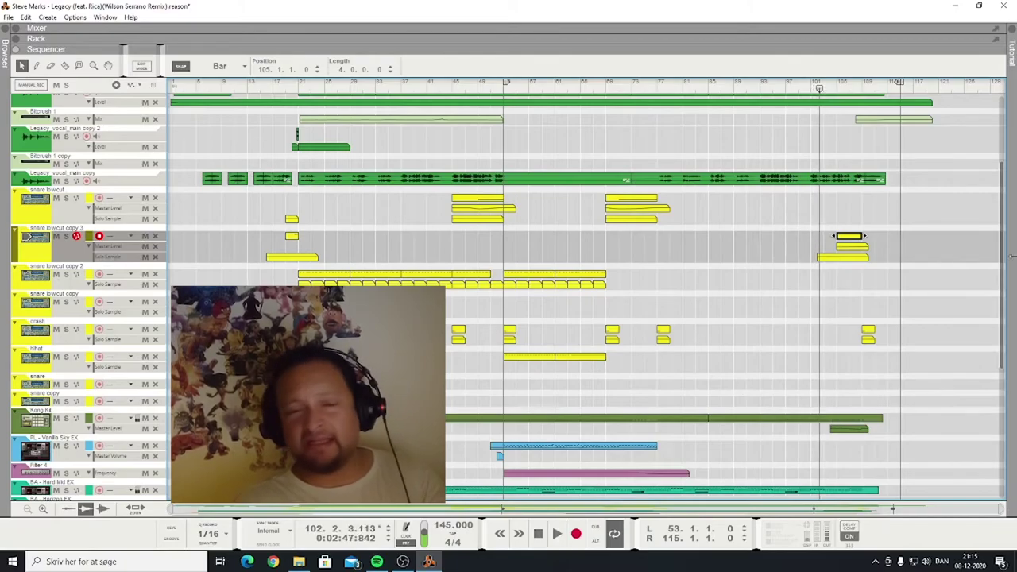
click(832, 91)
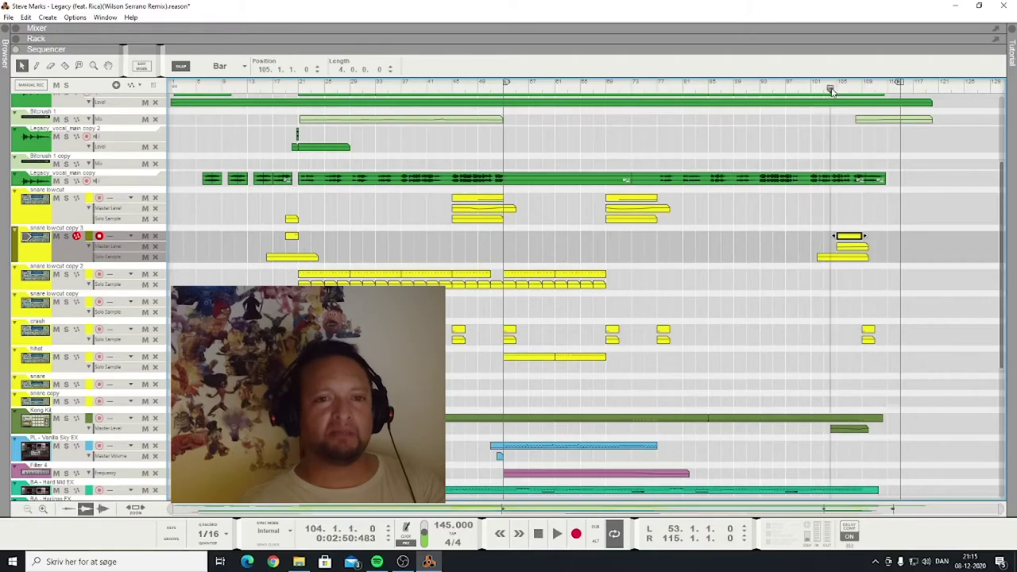
Play the song from bar 104 through the final section past bar 112.
key(space)
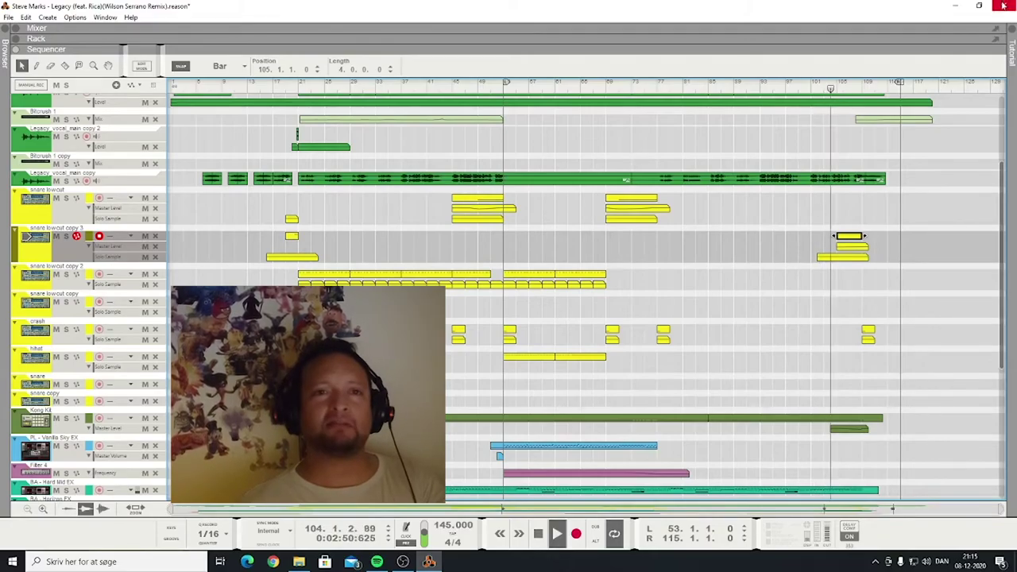